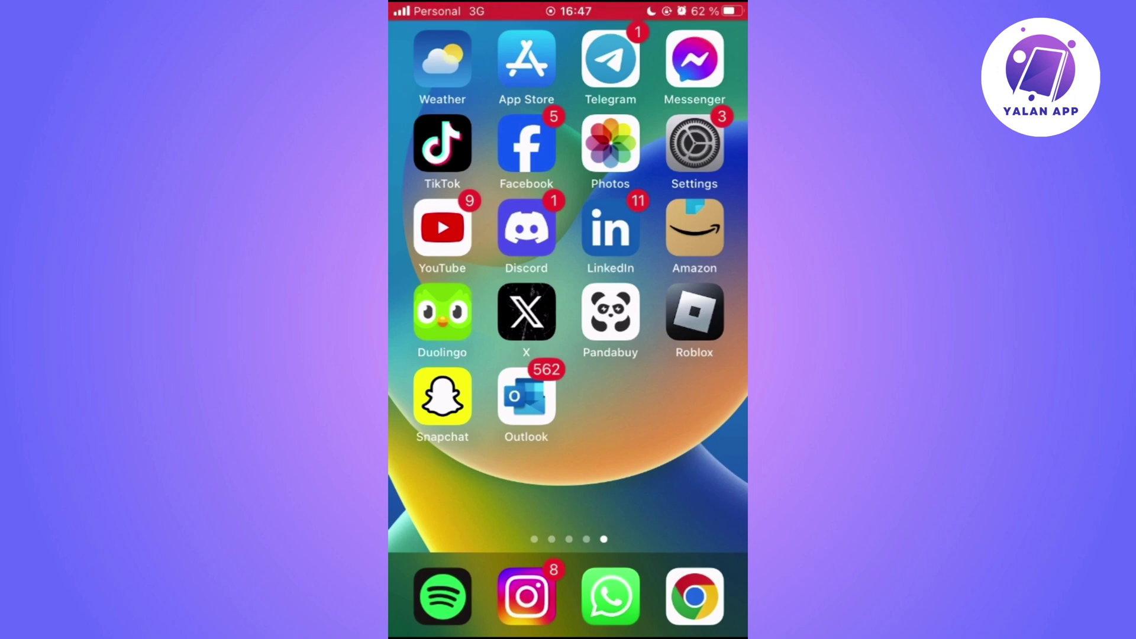
Step: Open Settings > Notifications, preview the List display style, then set Display As back to Stack
{"action": "left_click", "coordinate": [694, 145]}
{"action": "scroll", "coordinate": [568, 355], "scroll_direction": "down", "scroll_amount": 3}
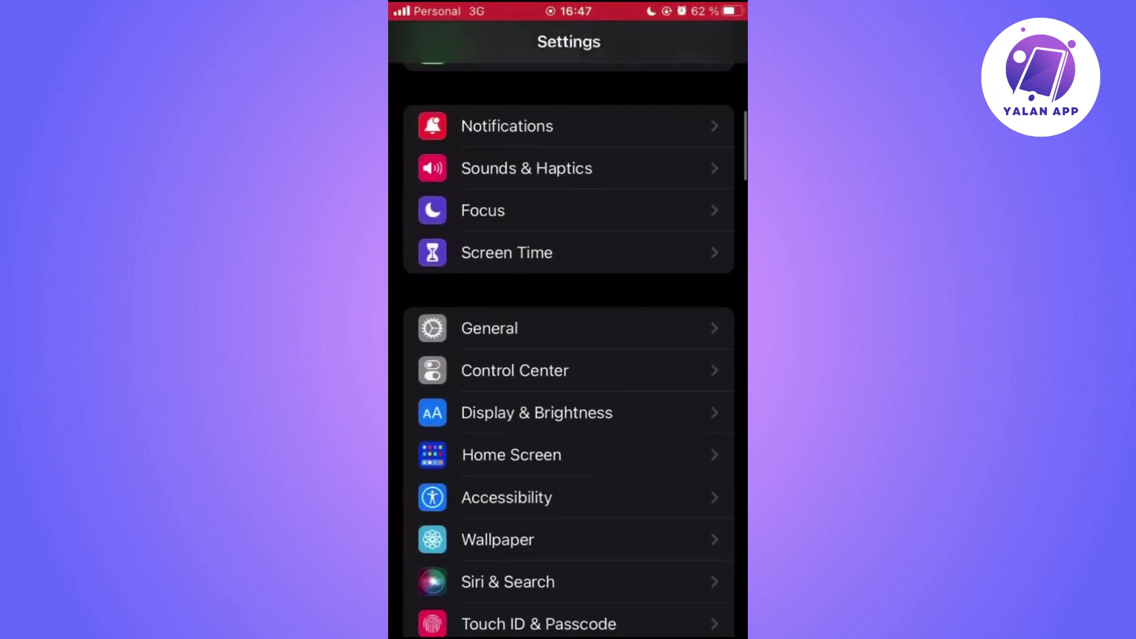
{"action": "scroll", "coordinate": [568, 355], "scroll_direction": "up", "scroll_amount": 2}
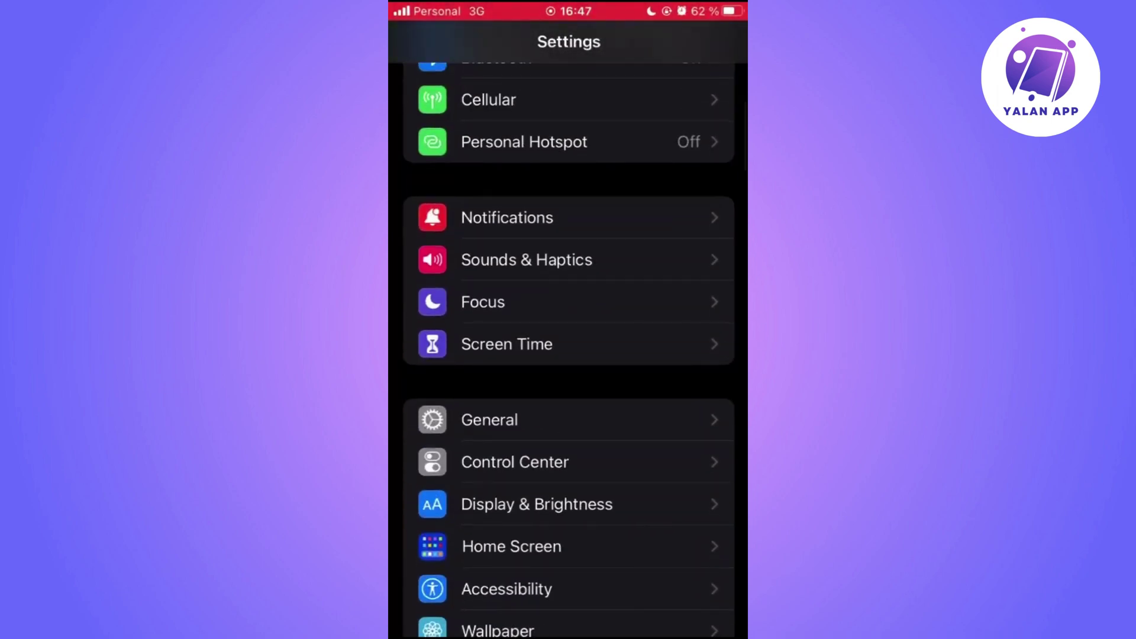
{"action": "scroll", "coordinate": [569, 355], "scroll_direction": "up", "scroll_amount": 1}
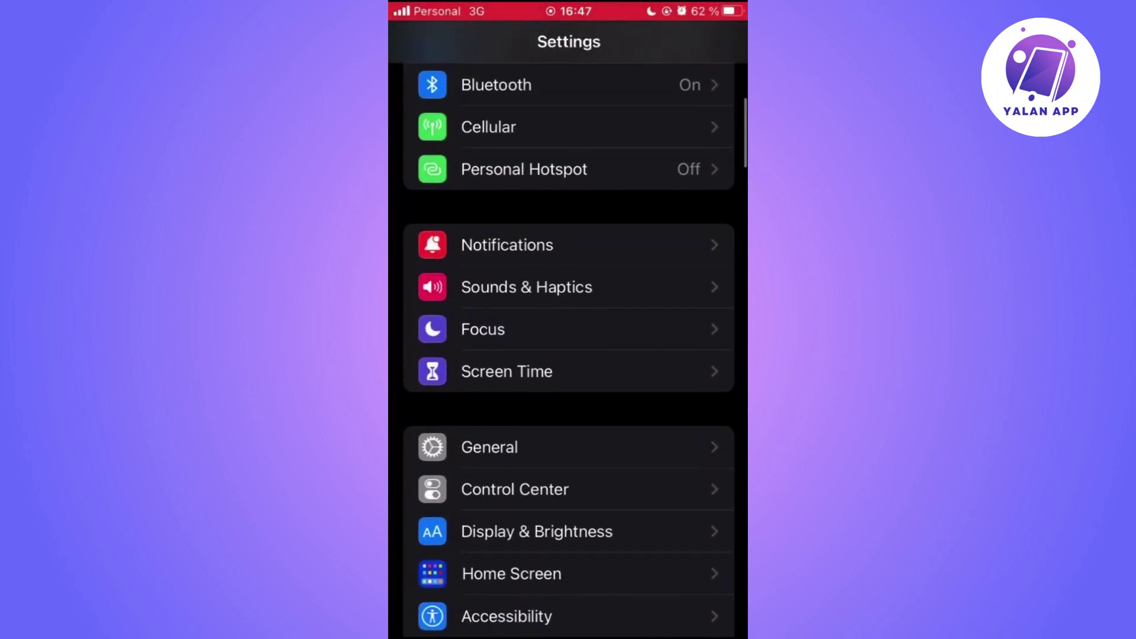
{"action": "left_click", "coordinate": [569, 245]}
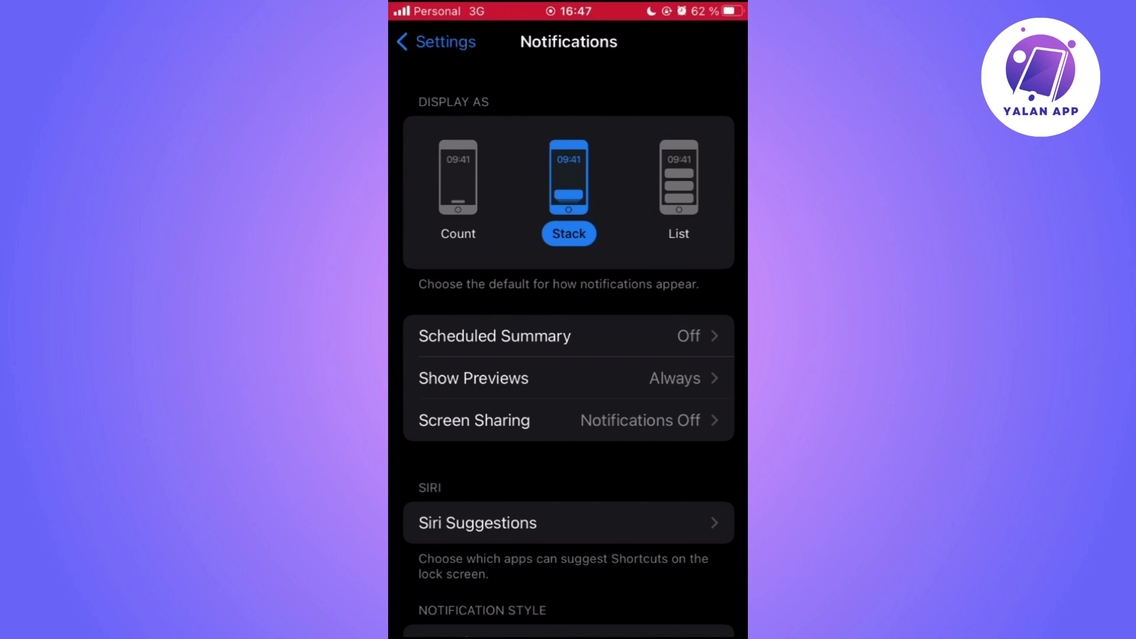
{"action": "left_click", "coordinate": [678, 187]}
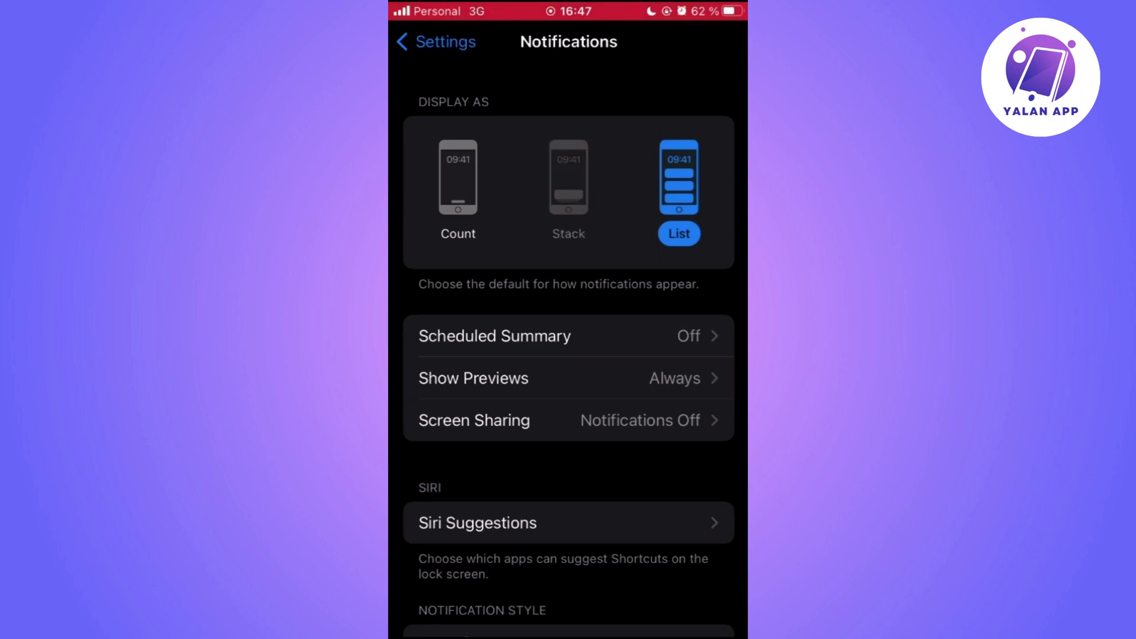
{"action": "left_click", "coordinate": [568, 187]}
{"action": "scroll", "coordinate": [568, 355], "scroll_direction": "up", "scroll_amount": 2}
{"action": "scroll", "coordinate": [569, 355], "scroll_direction": "down", "scroll_amount": 1}
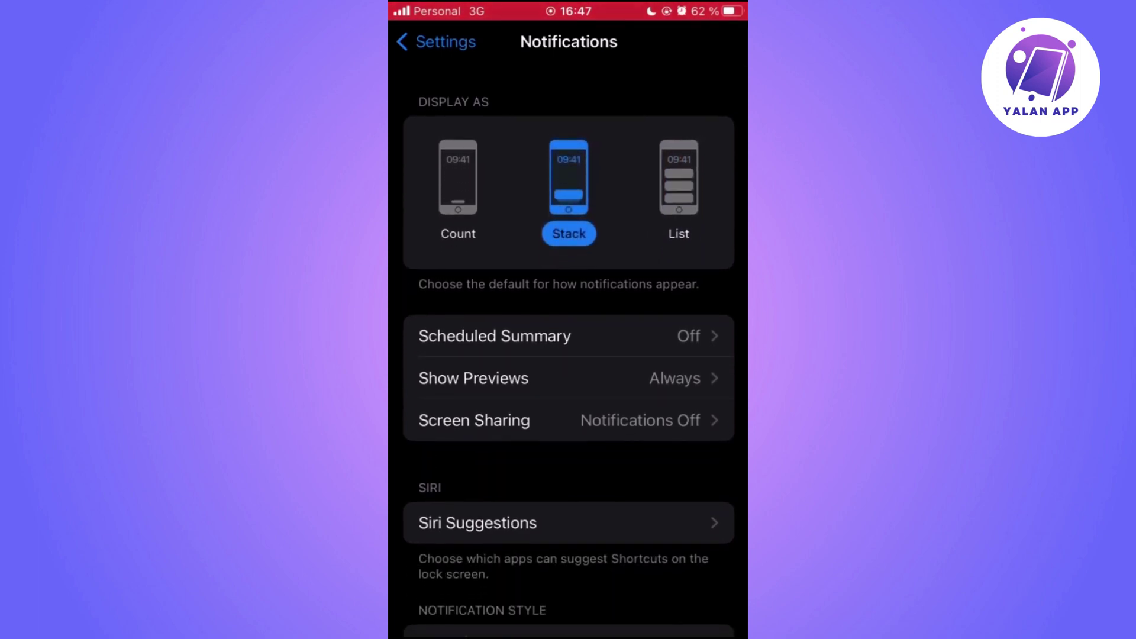
{"action": "scroll", "coordinate": [568, 355], "scroll_direction": "down", "scroll_amount": 3}
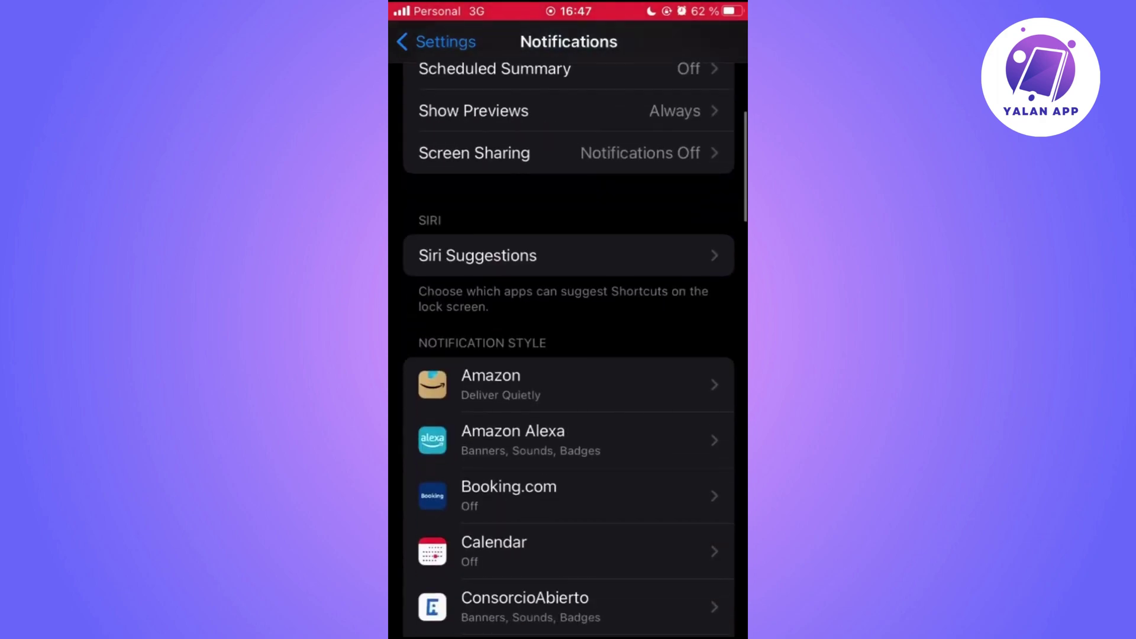
{"action": "scroll", "coordinate": [569, 355], "scroll_direction": "up", "scroll_amount": 2}
{"action": "scroll", "coordinate": [569, 356], "scroll_direction": "up", "scroll_amount": 1}
{"action": "scroll", "coordinate": [568, 355], "scroll_direction": "down", "scroll_amount": 8}
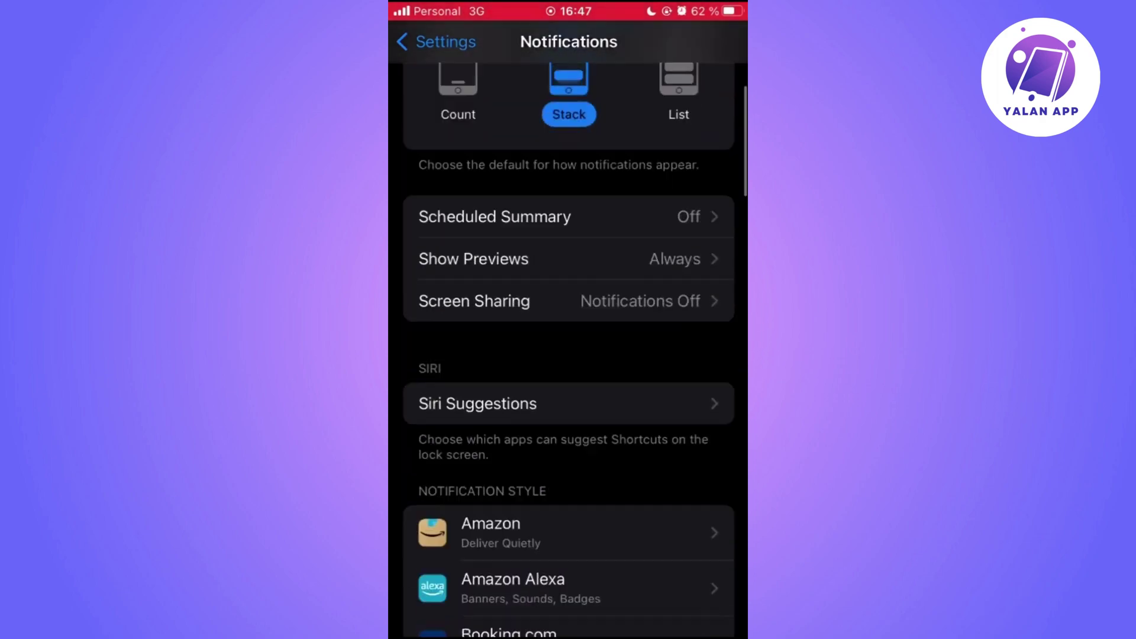
{"action": "scroll", "coordinate": [568, 355], "scroll_direction": "down", "scroll_amount": 5}
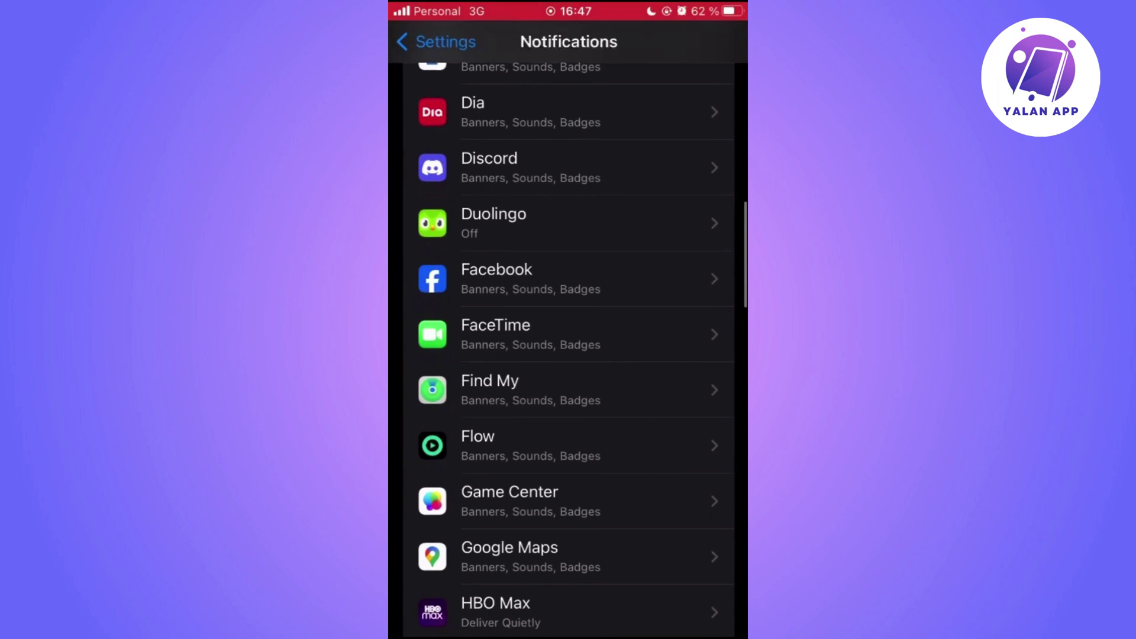
{"action": "scroll", "coordinate": [568, 355], "scroll_direction": "up", "scroll_amount": 2}
{"action": "left_click", "coordinate": [568, 336]}
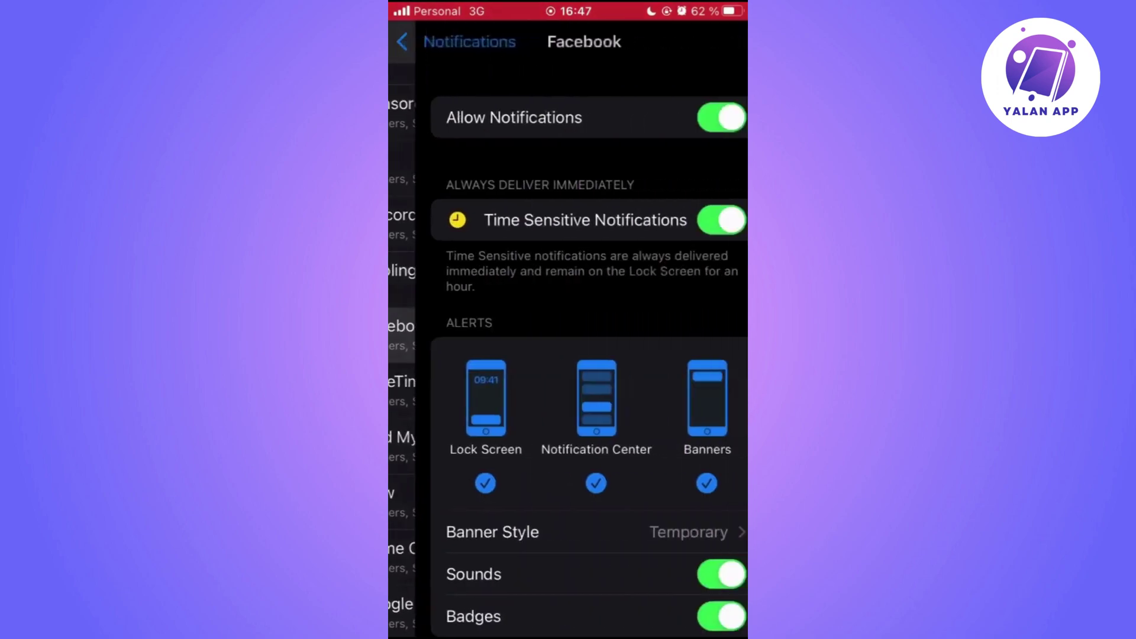
{"action": "left_click", "coordinate": [702, 117]}
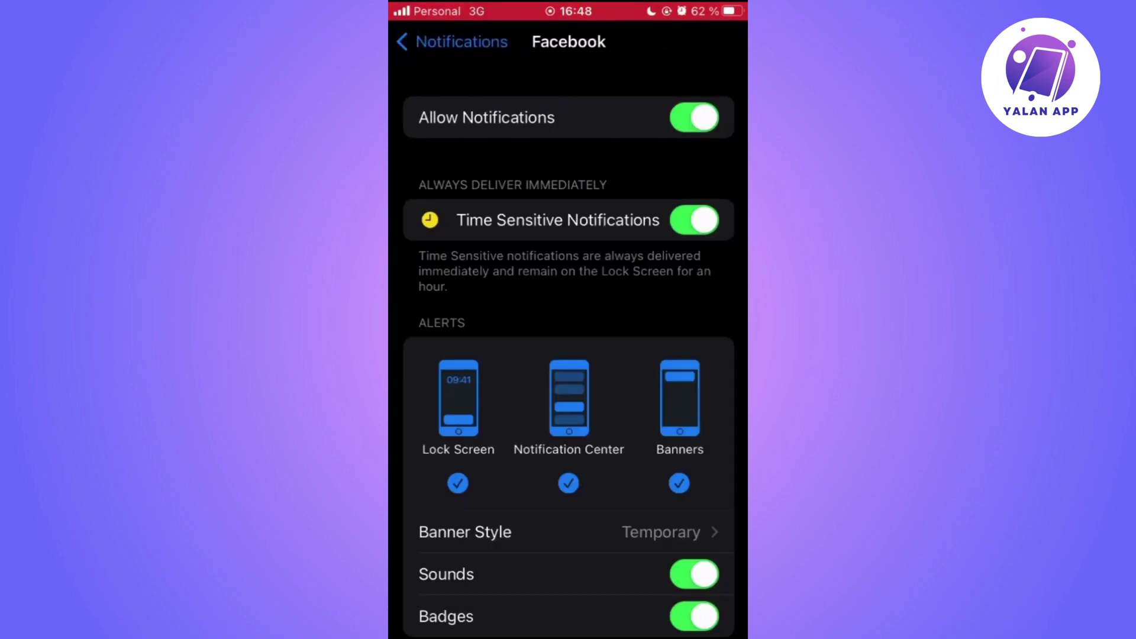
{"action": "left_click", "coordinate": [403, 42]}
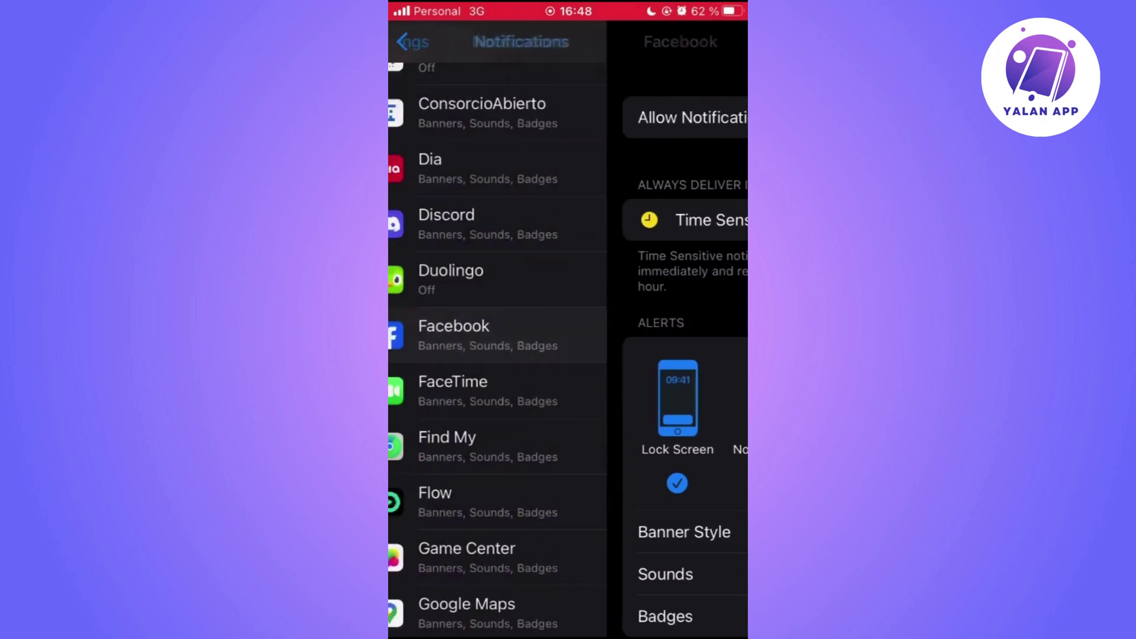
{"action": "scroll", "coordinate": [568, 355], "scroll_direction": "down", "scroll_amount": 3}
{"action": "scroll", "coordinate": [568, 355], "scroll_direction": "down", "scroll_amount": 4}
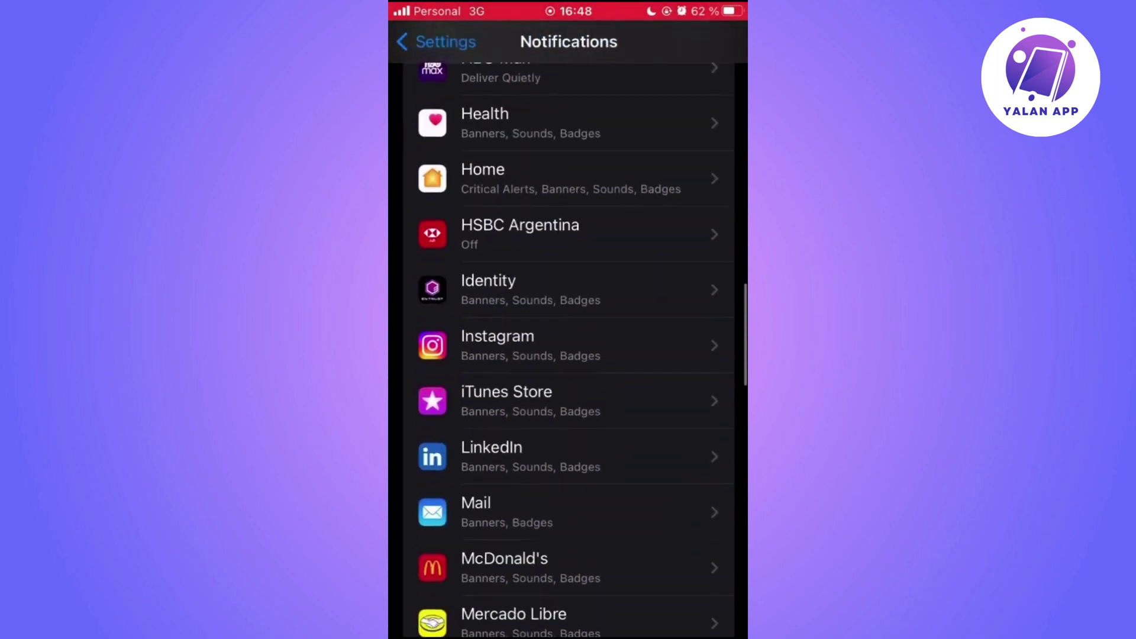
{"action": "scroll", "coordinate": [568, 355], "scroll_direction": "down", "scroll_amount": 4}
{"action": "scroll", "coordinate": [569, 355], "scroll_direction": "down", "scroll_amount": 4}
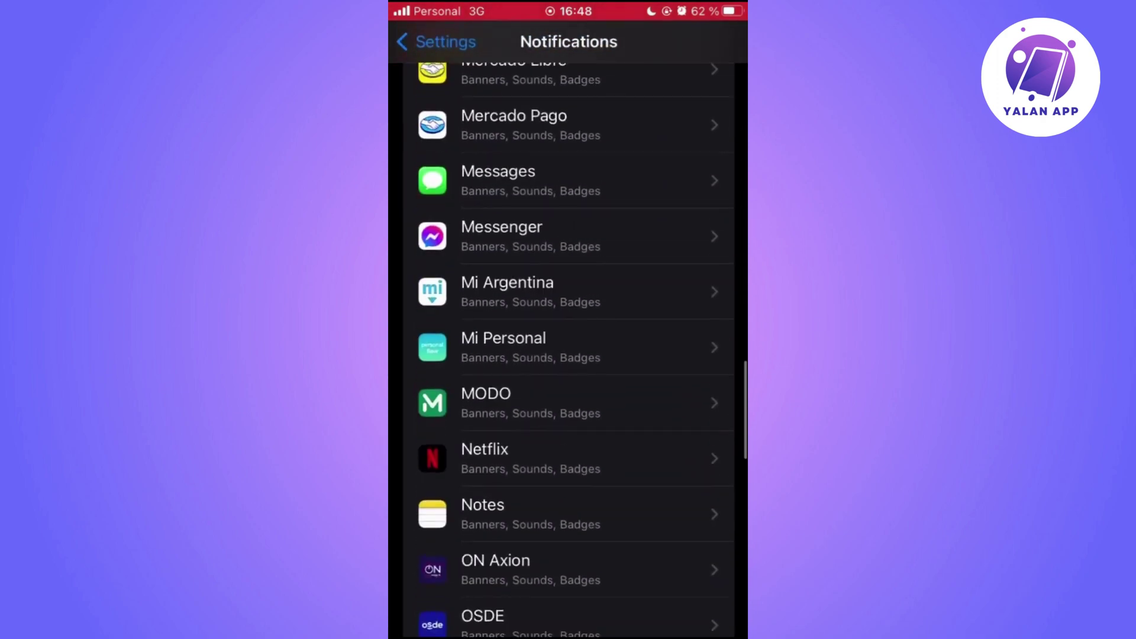
{"action": "scroll", "coordinate": [568, 355], "scroll_direction": "down", "scroll_amount": 4}
{"action": "scroll", "coordinate": [568, 355], "scroll_direction": "down", "scroll_amount": 2}
{"action": "scroll", "coordinate": [568, 355], "scroll_direction": "down", "scroll_amount": 4}
{"action": "scroll", "coordinate": [568, 355], "scroll_direction": "down", "scroll_amount": 4}
{"action": "scroll", "coordinate": [568, 356], "scroll_direction": "down", "scroll_amount": 3}
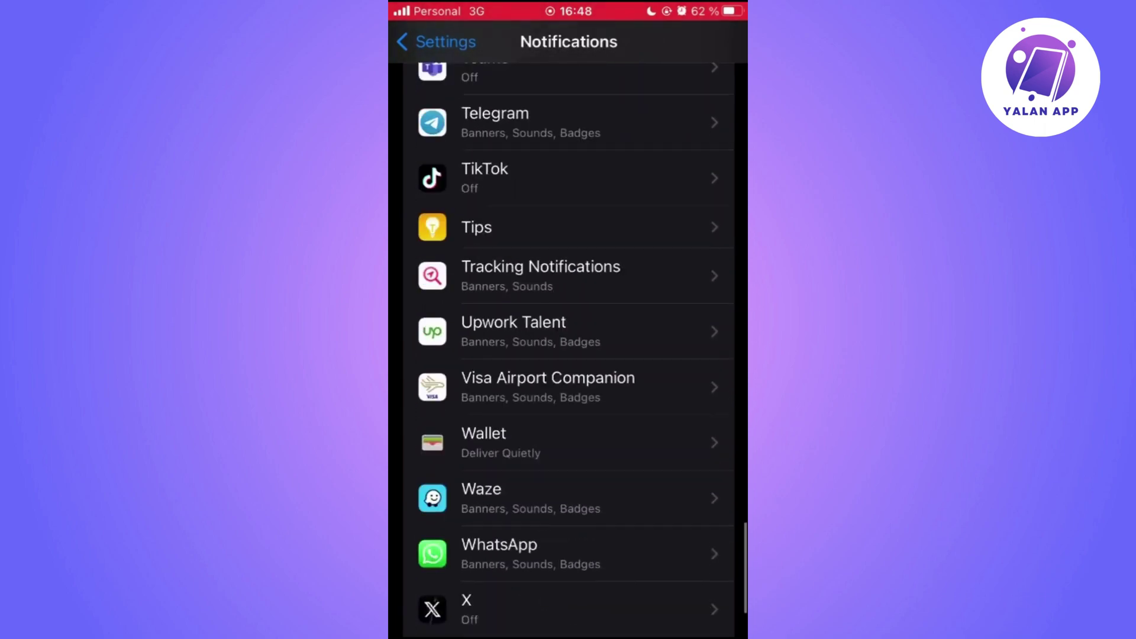
{"action": "scroll", "coordinate": [569, 355], "scroll_direction": "down", "scroll_amount": 1}
{"action": "scroll", "coordinate": [569, 355], "scroll_direction": "down", "scroll_amount": 4}
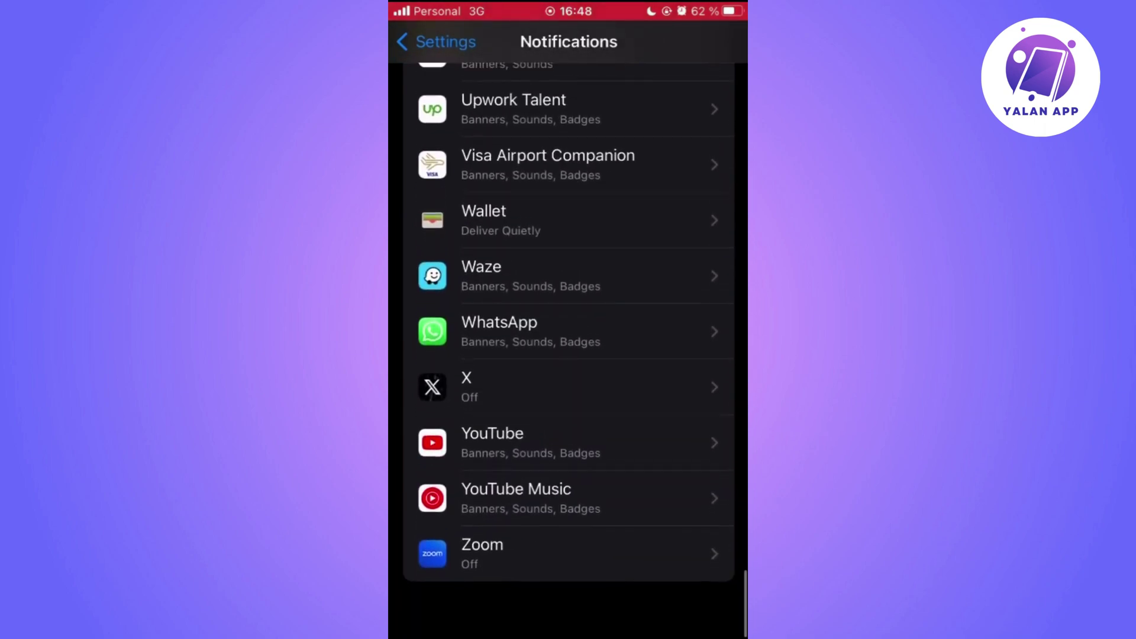
Step: Allow WhatsApp notifications with Banners re-enabled, then return to the notifications app list
{"action": "left_click", "coordinate": [568, 355]}
{"action": "left_click", "coordinate": [694, 117]}
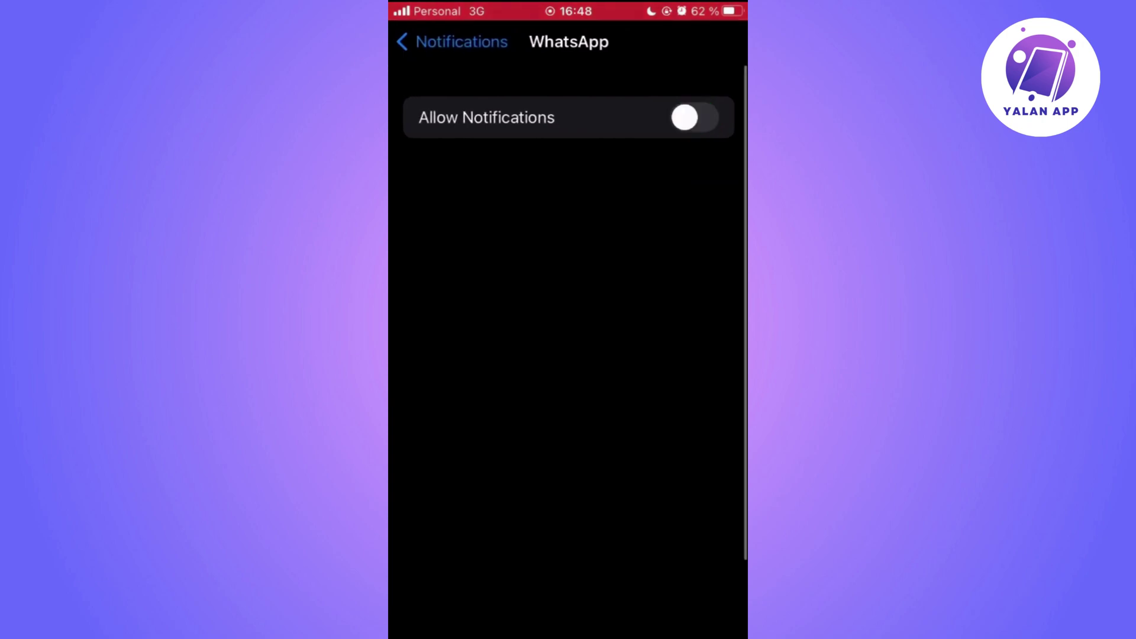
{"action": "left_click", "coordinate": [679, 339]}
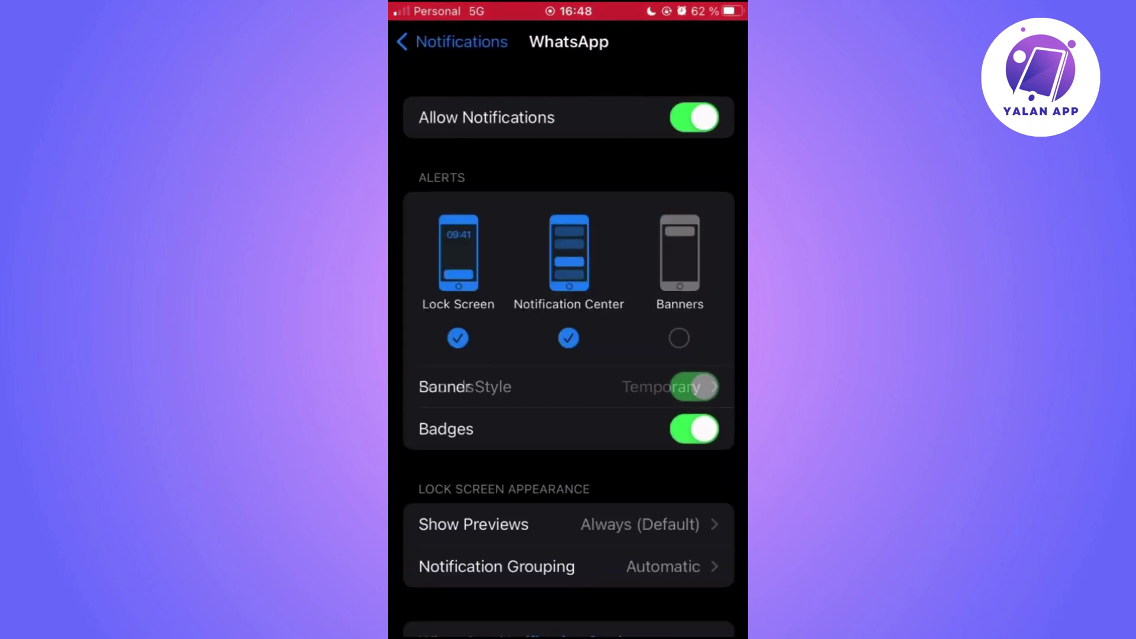
{"action": "left_click", "coordinate": [679, 339]}
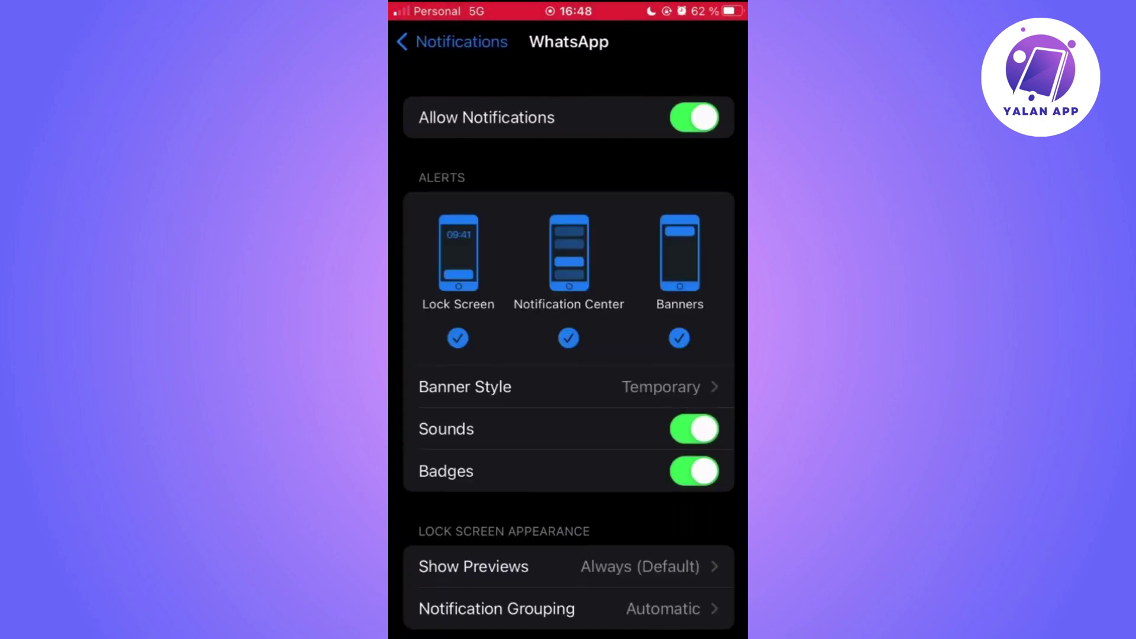
{"action": "left_click", "coordinate": [453, 42]}
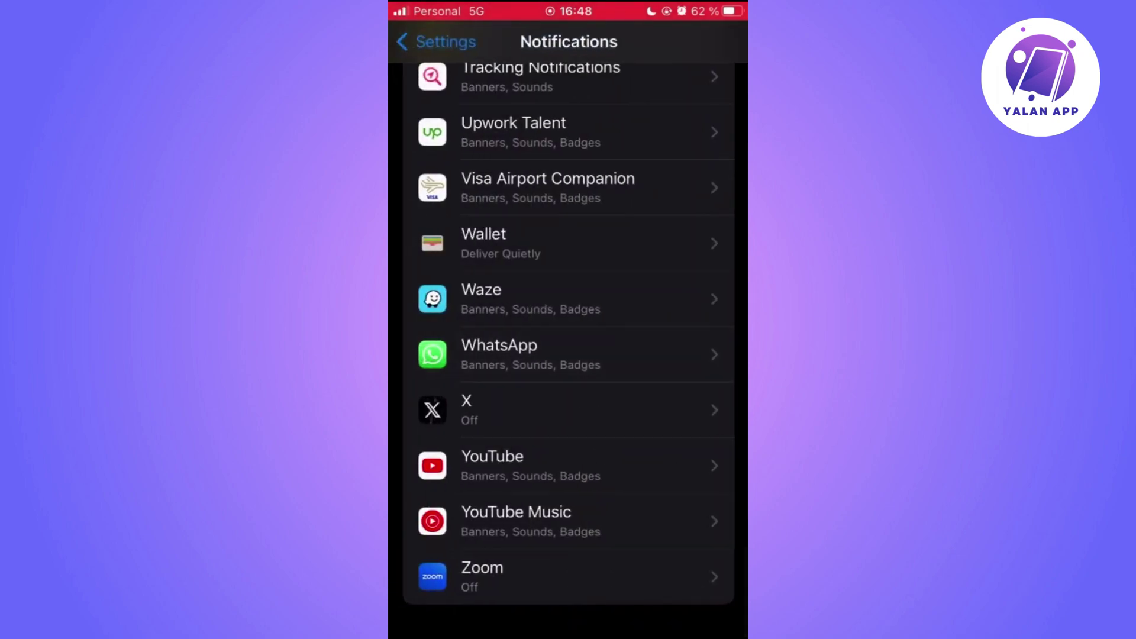